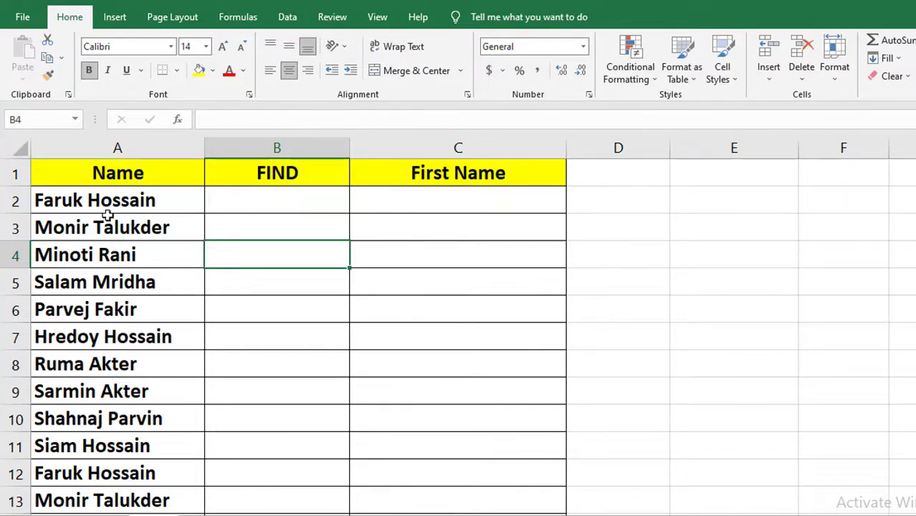
# Look through the full names listed in the Name column beside the empty FIND and First Name columns.
pyautogui.scroll(-4, 83, 419)
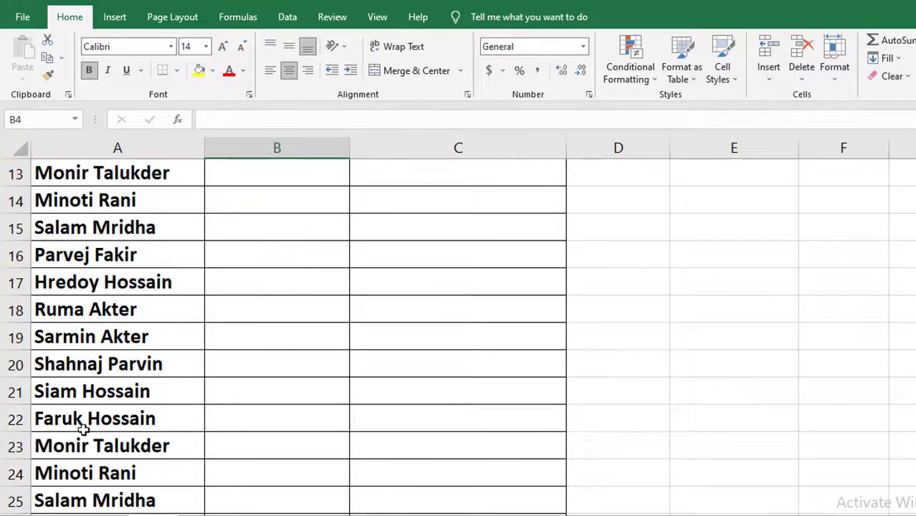
pyautogui.scroll(3, 85, 434)
pyautogui.scroll(1, 70, 230)
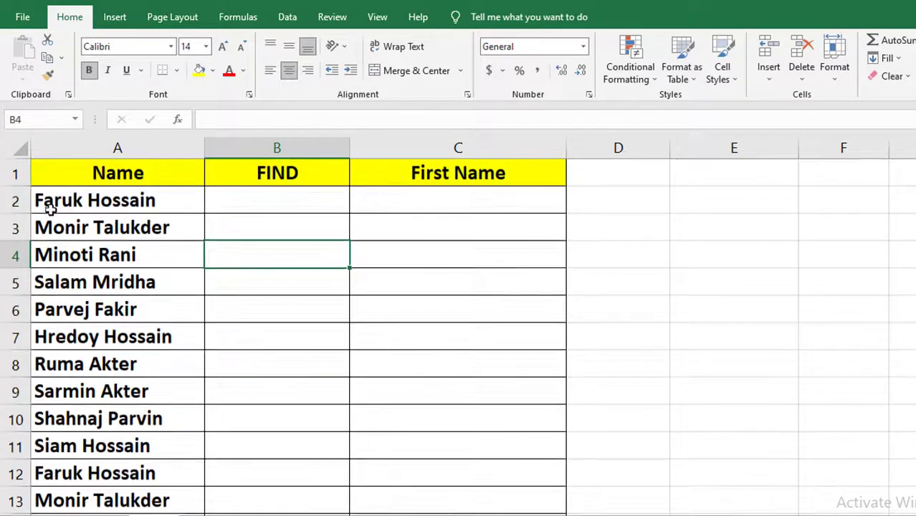
pyautogui.click(483, 197)
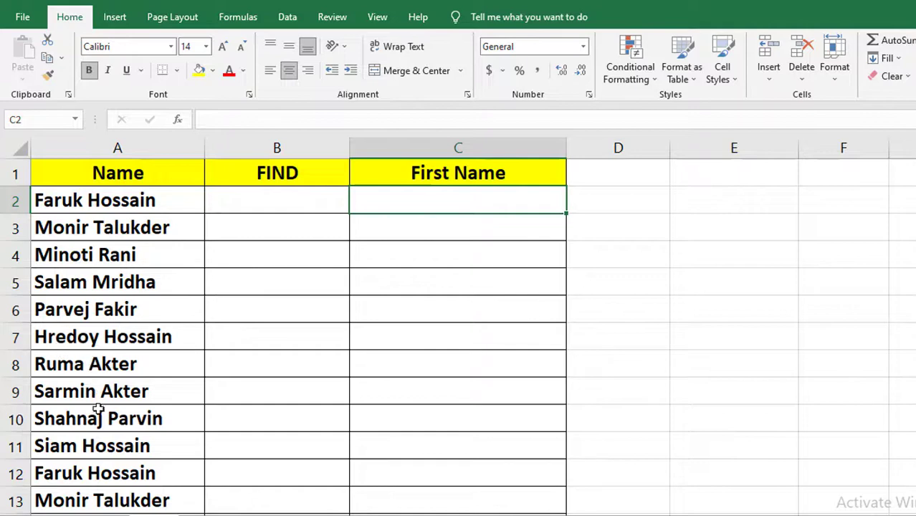
pyautogui.scroll(-2, 127, 480)
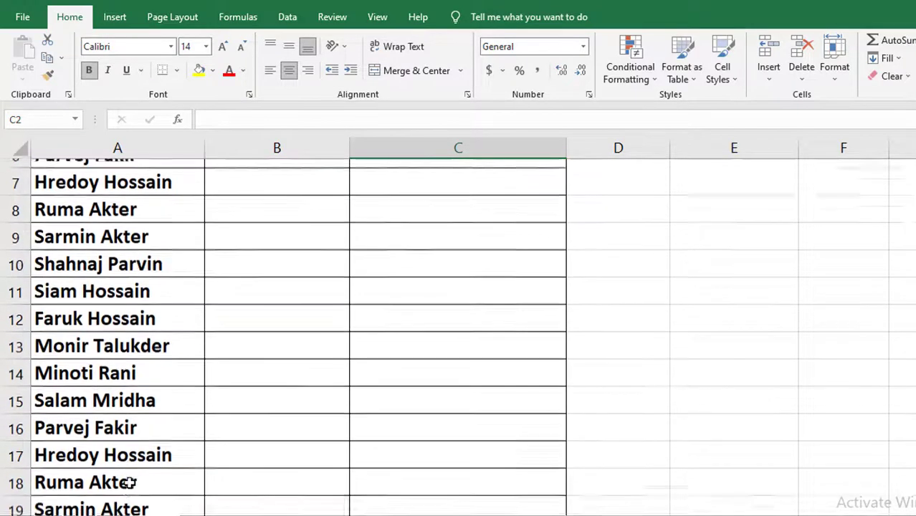
pyautogui.scroll(2, 128, 483)
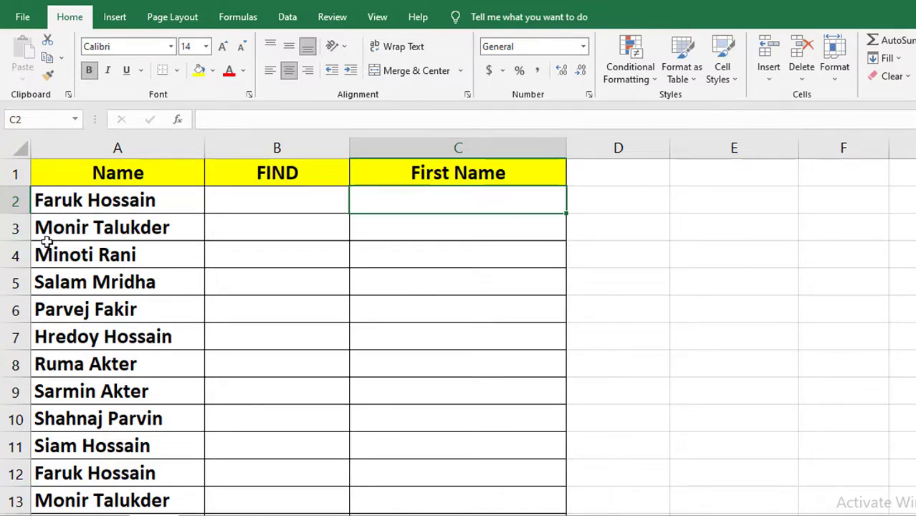
pyautogui.scroll(-5, 70, 448)
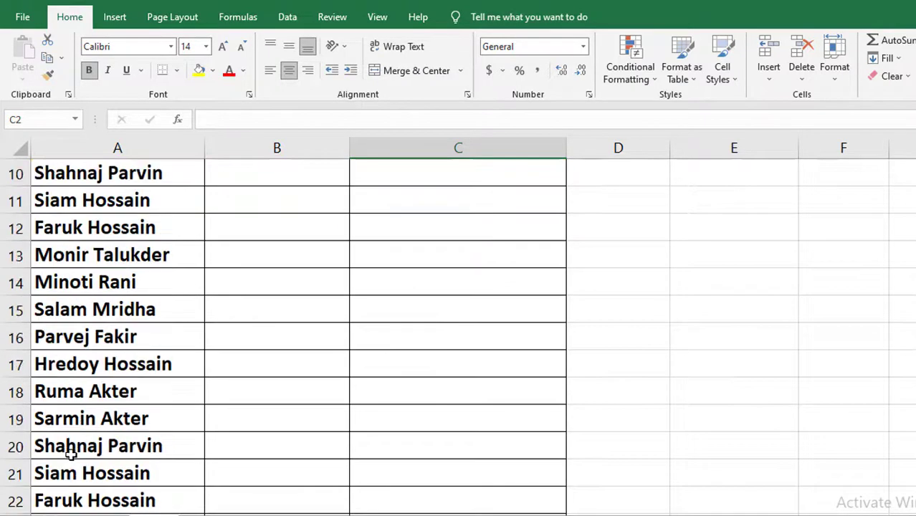
pyautogui.scroll(-3, 73, 446)
pyautogui.scroll(8, 73, 444)
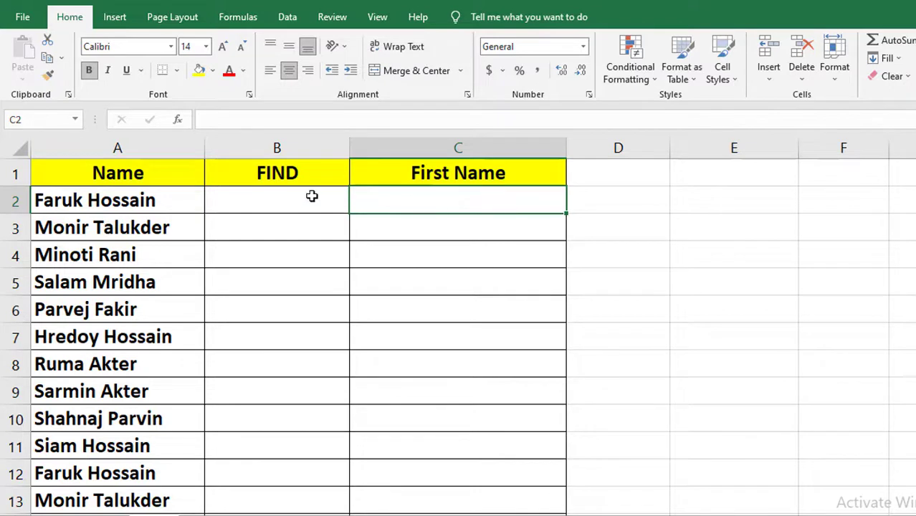
# Enter the formula =FIND(" ",A2) in cell B2 to locate the space in the first full name.
pyautogui.click(242, 201)
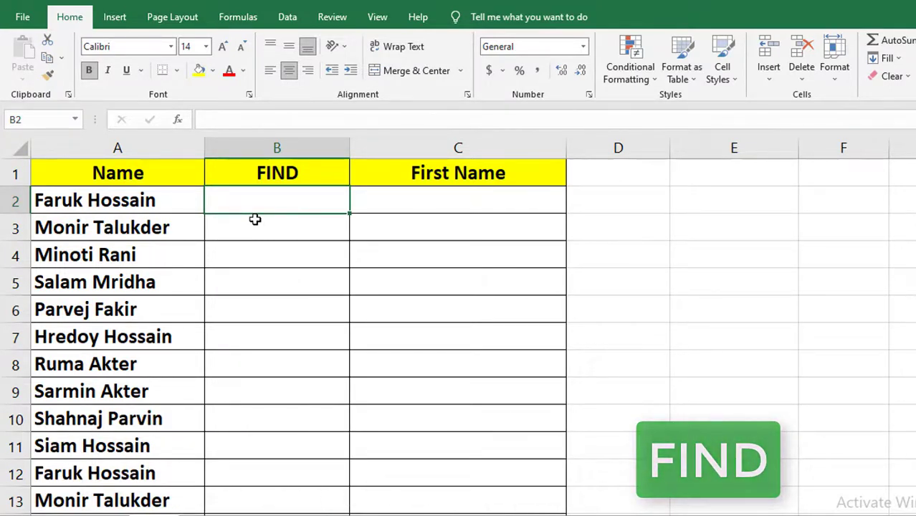
pyautogui.write('=')
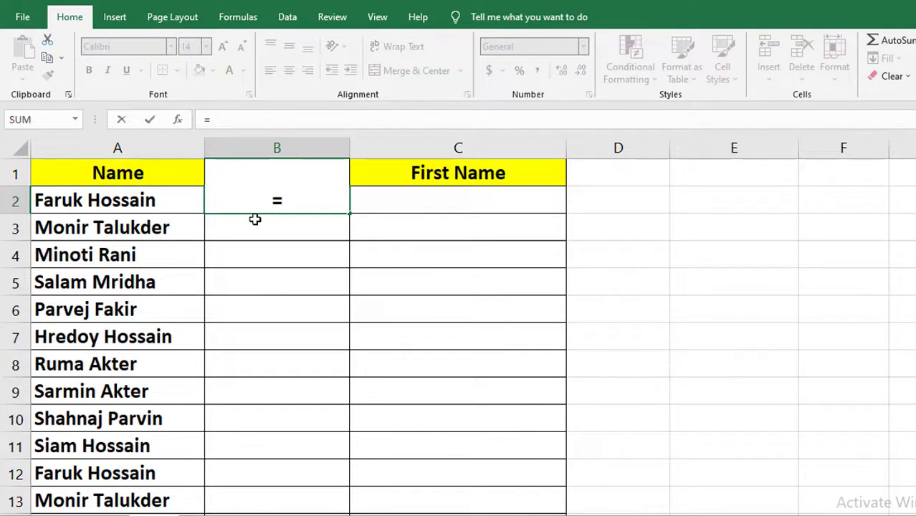
pyautogui.write('FIND')
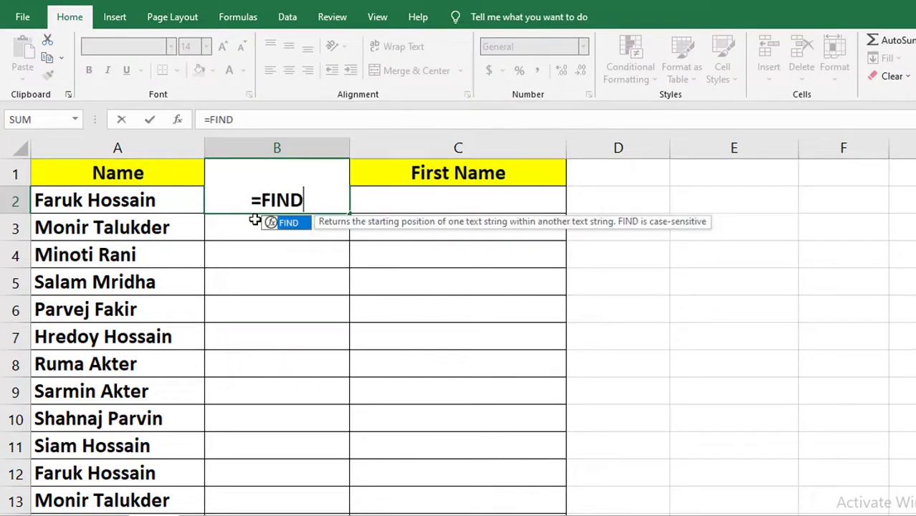
pyautogui.write('(')
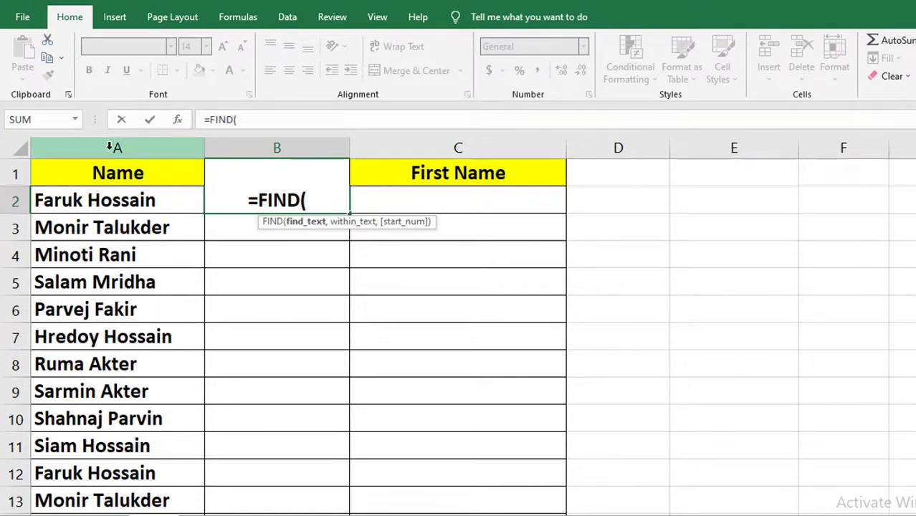
pyautogui.write('"')
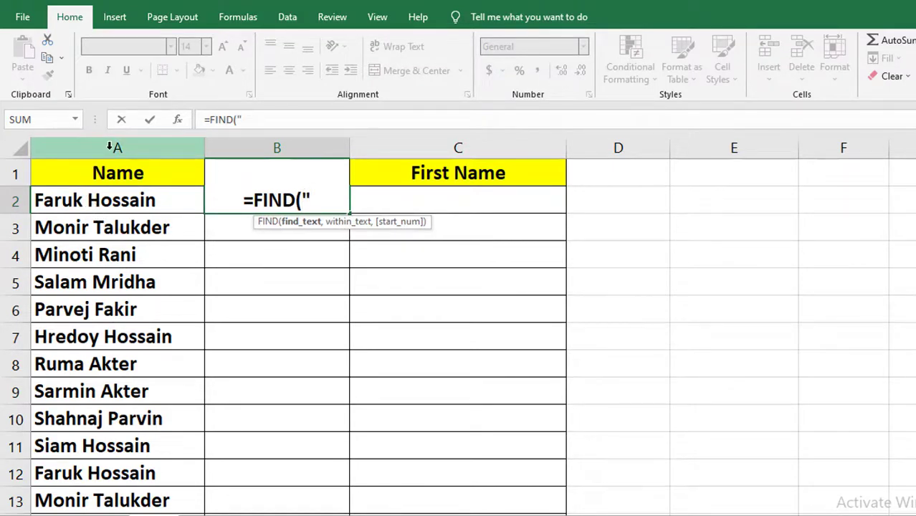
pyautogui.write(' "')
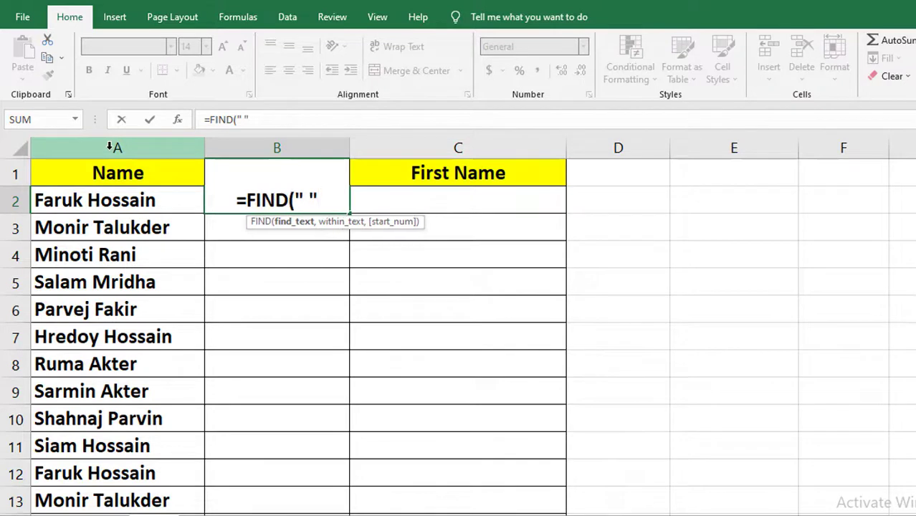
pyautogui.write(',')
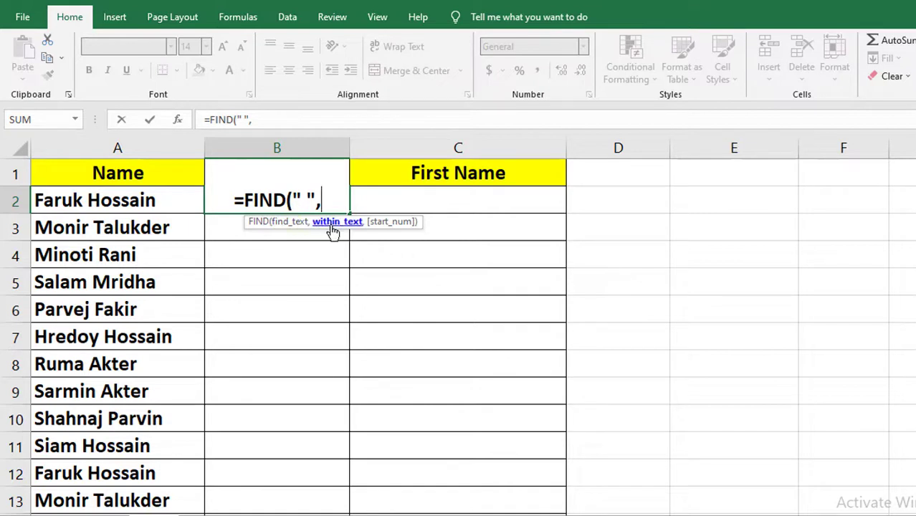
pyautogui.click(108, 205)
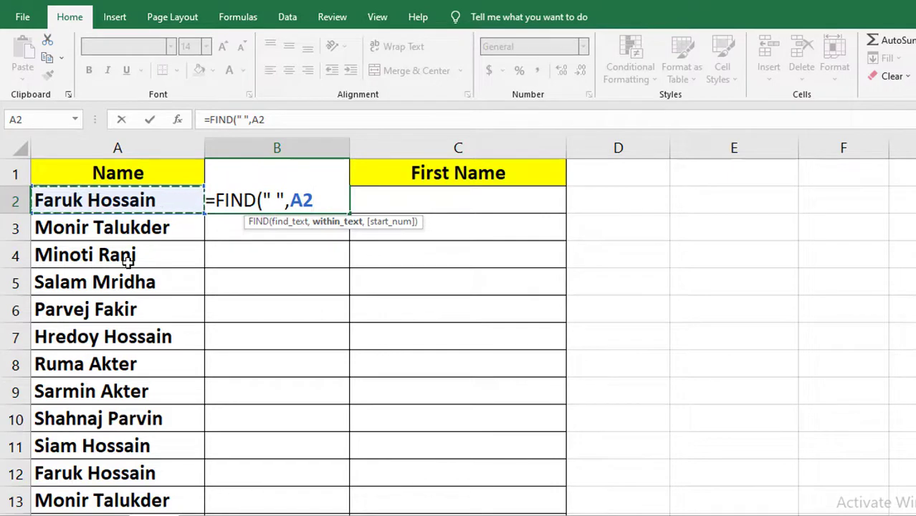
pyautogui.write(')')
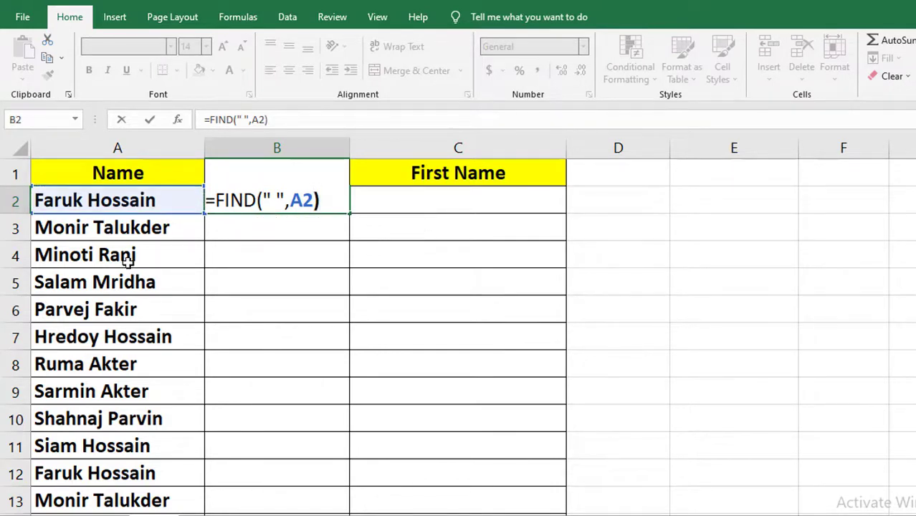
pyautogui.press('Return')
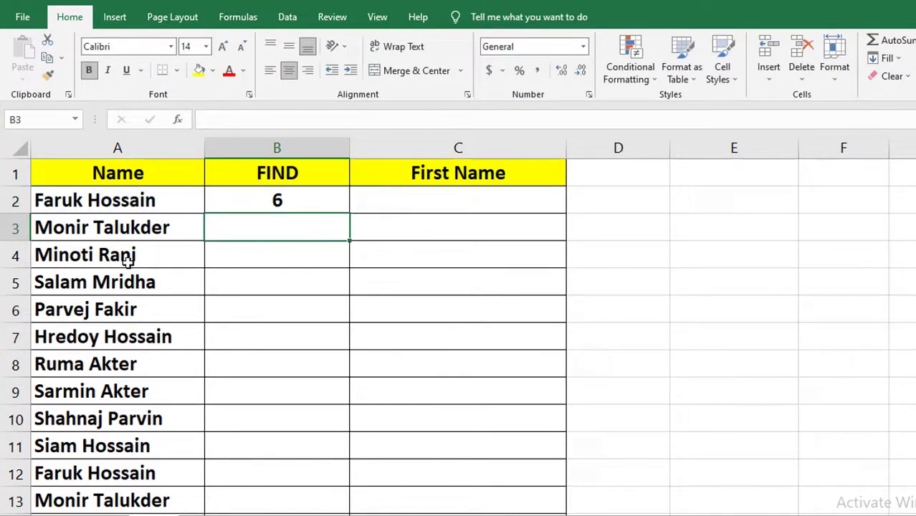
# Append -1 to the FIND formula in B2 so it reads =FIND(" ",A2)-1.
pyautogui.click(256, 198)
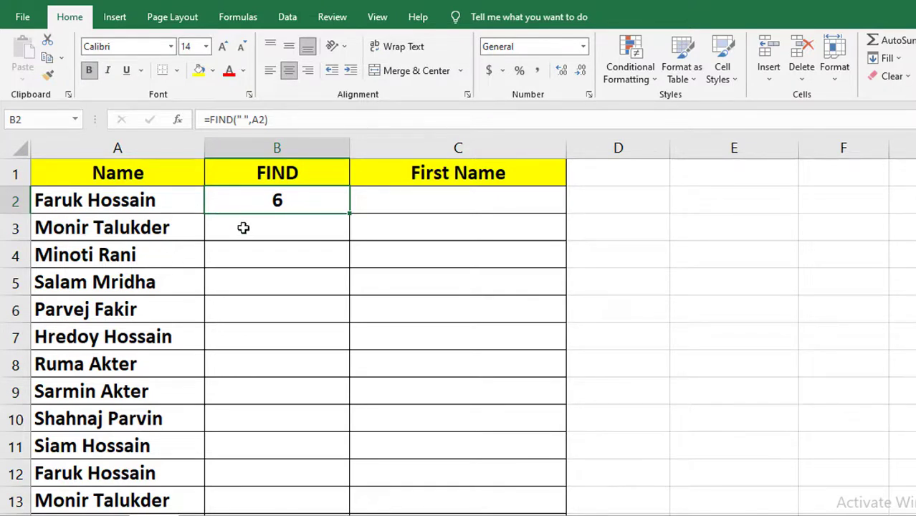
pyautogui.doubleClick(250, 198)
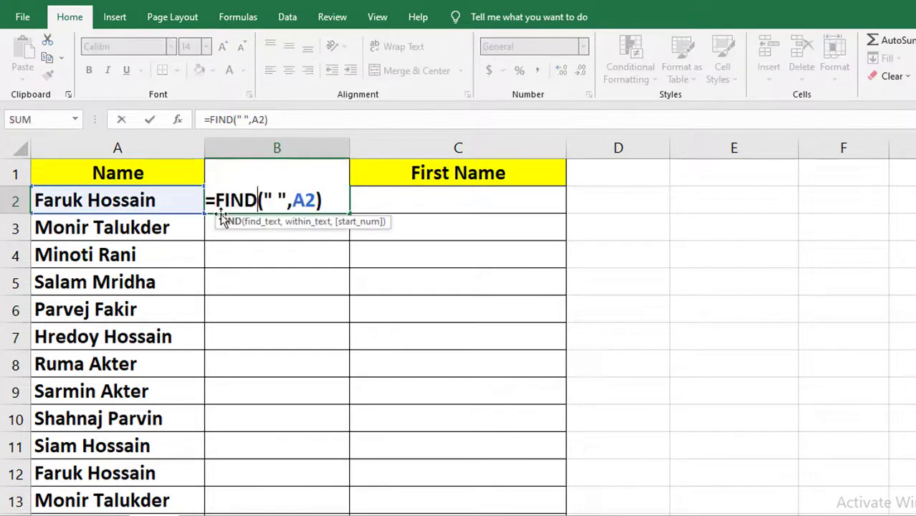
pyautogui.click(326, 202)
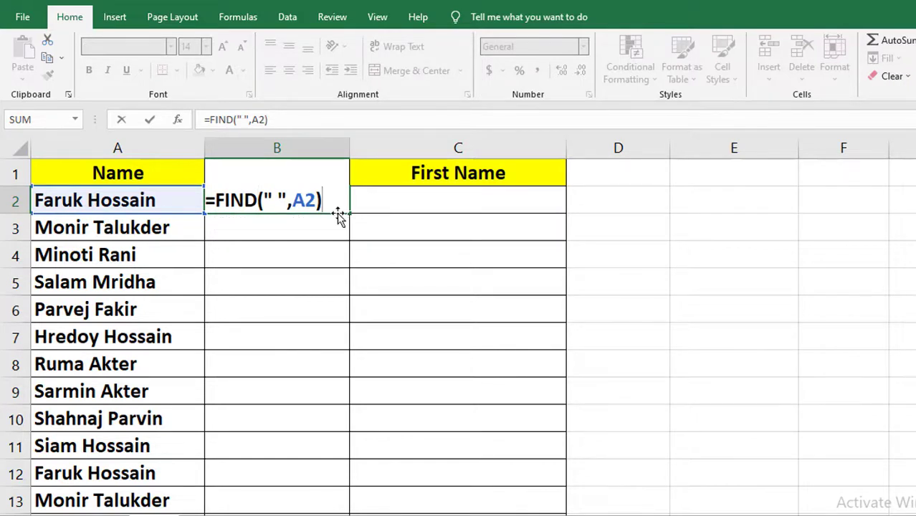
pyautogui.write('-1')
pyautogui.press('Return')
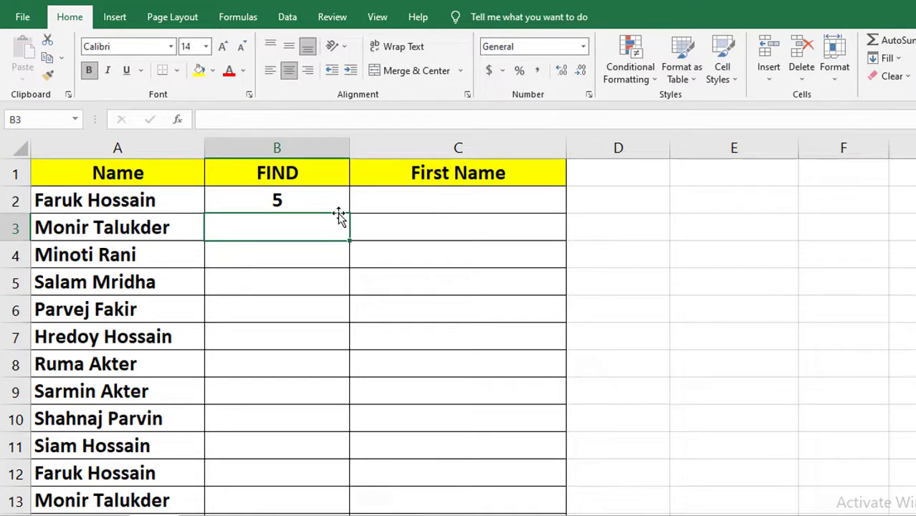
# Fill the B2 formula down the whole FIND column and check the copied formulas in rows 4, 8 and 5.
pyautogui.click(266, 201)
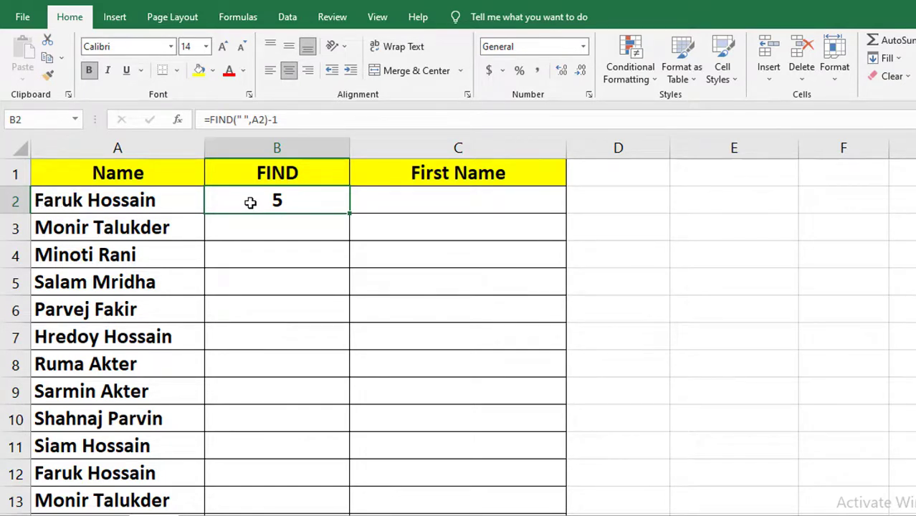
pyautogui.doubleClick(349, 213)
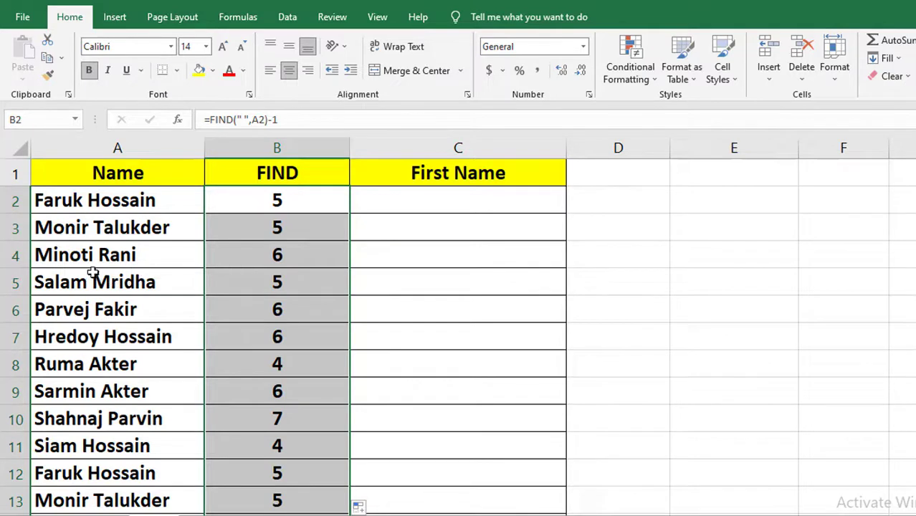
pyautogui.click(288, 255)
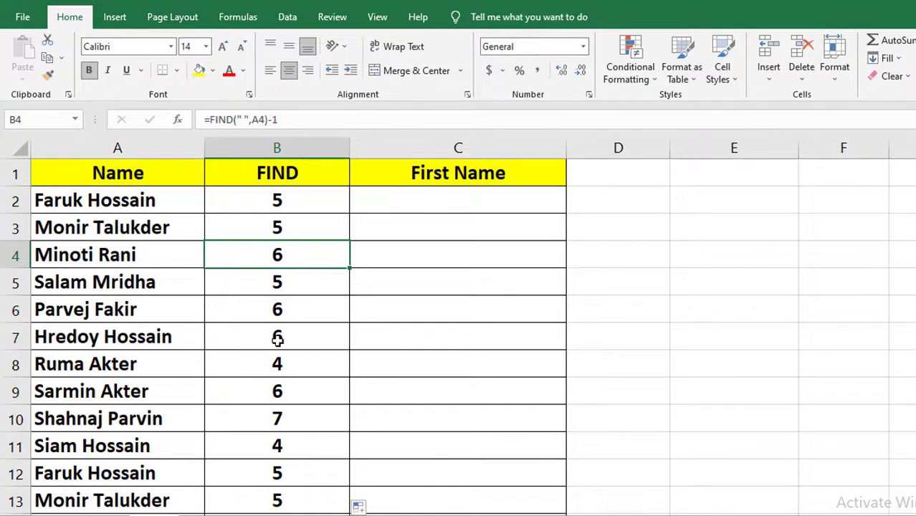
pyautogui.click(277, 367)
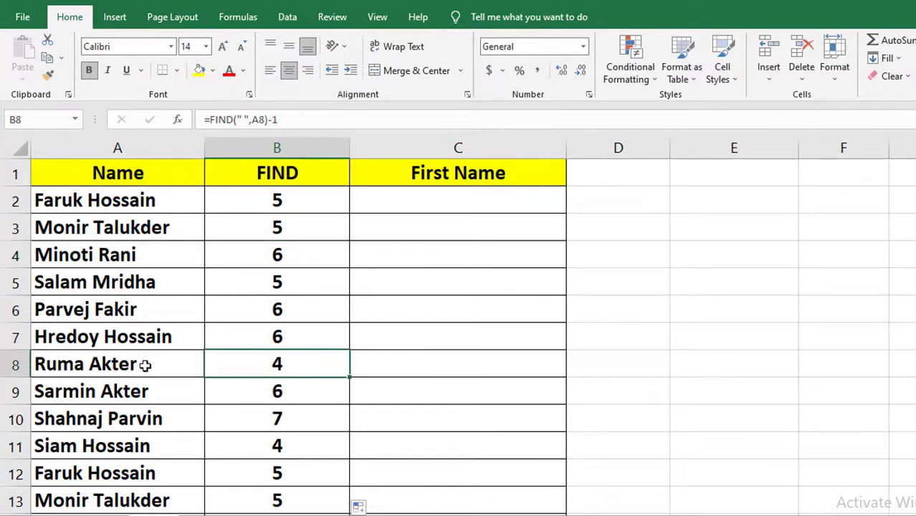
pyautogui.click(274, 285)
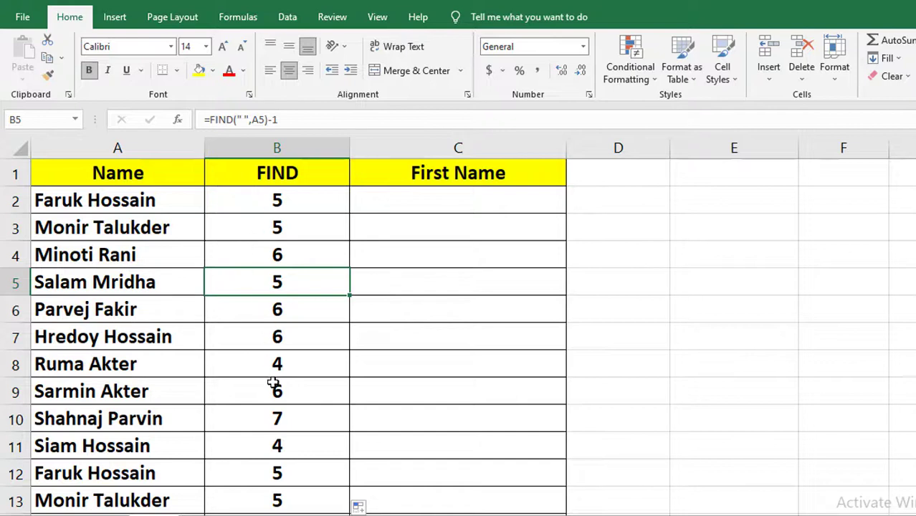
# Enter the formula =LEFT(A2,B2) in cell C2 to extract the first name, and compare it with the full name in A2.
pyautogui.click(448, 204)
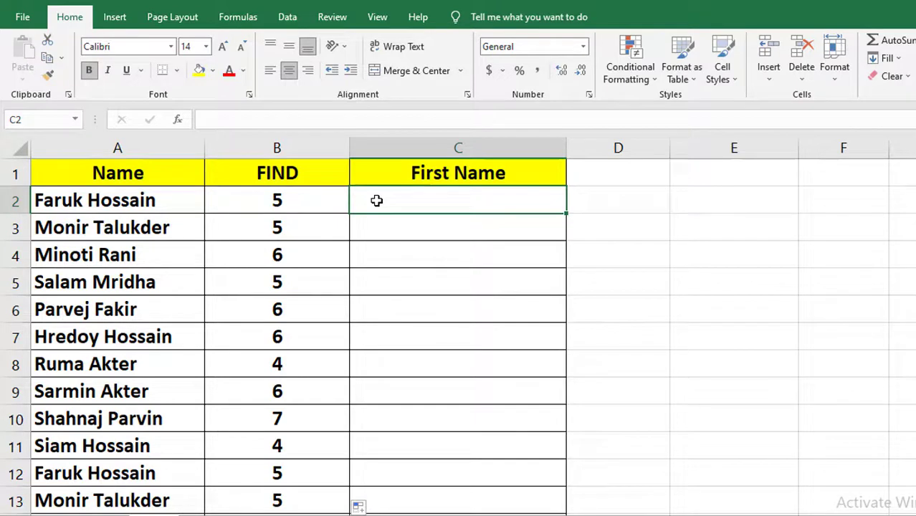
pyautogui.write('=')
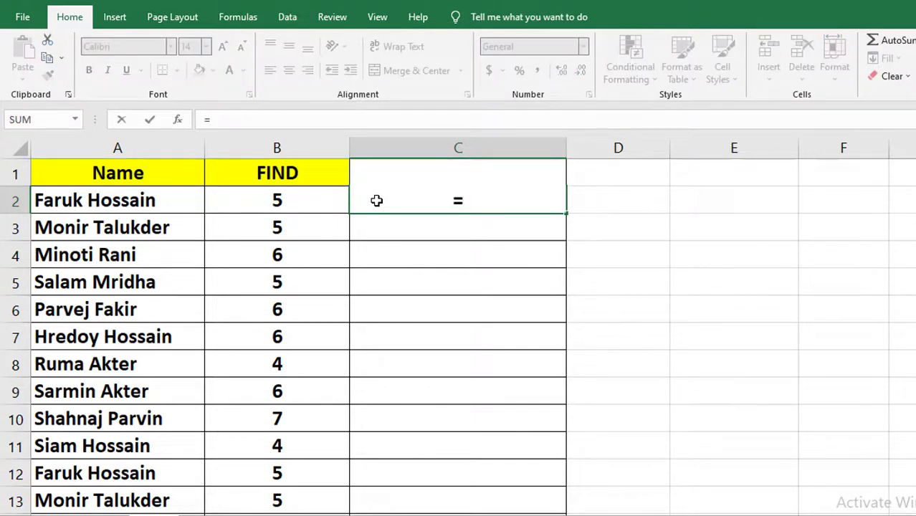
pyautogui.write('LEFT')
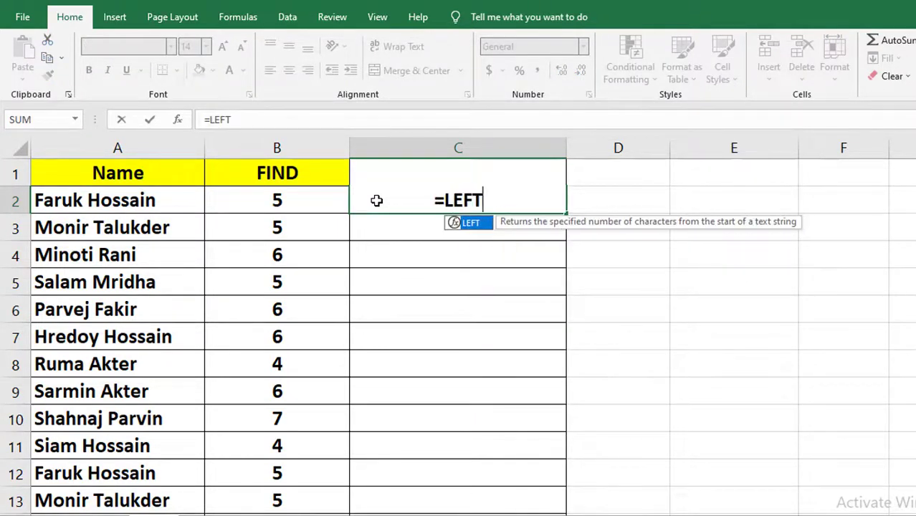
pyautogui.write('(')
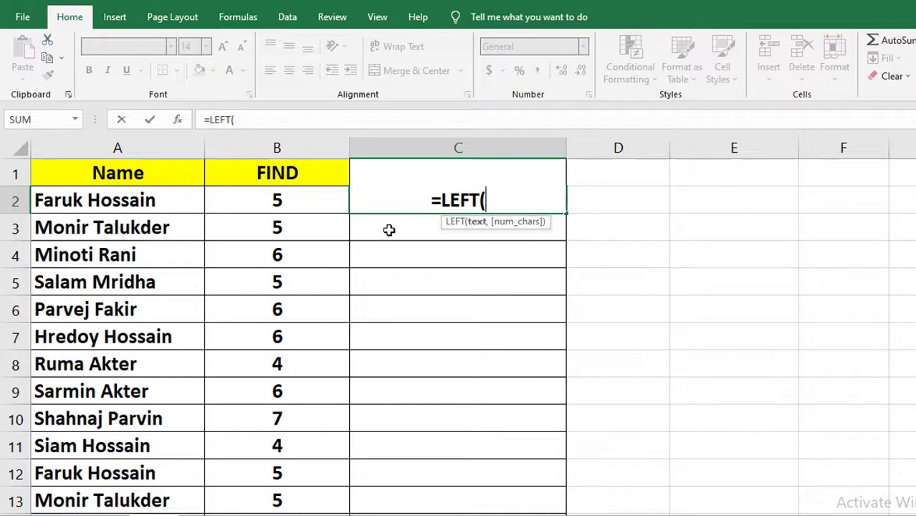
pyautogui.click(61, 205)
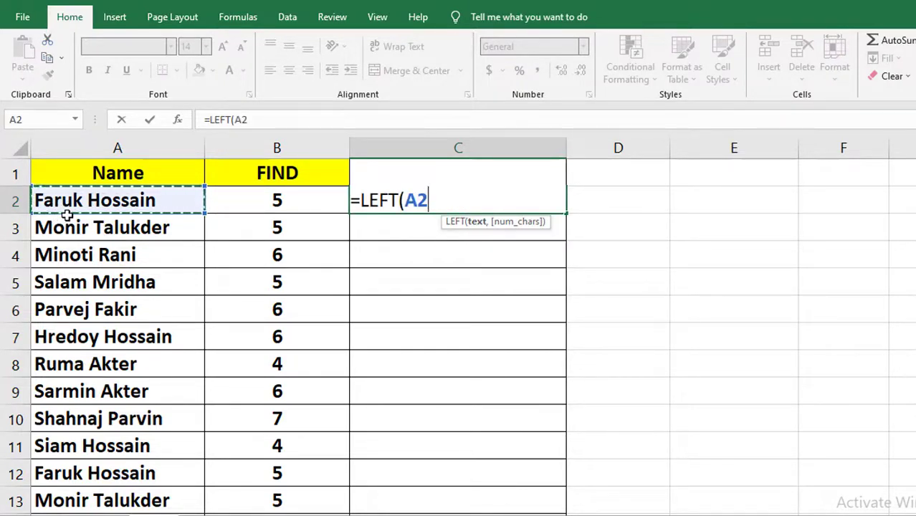
pyautogui.write(',')
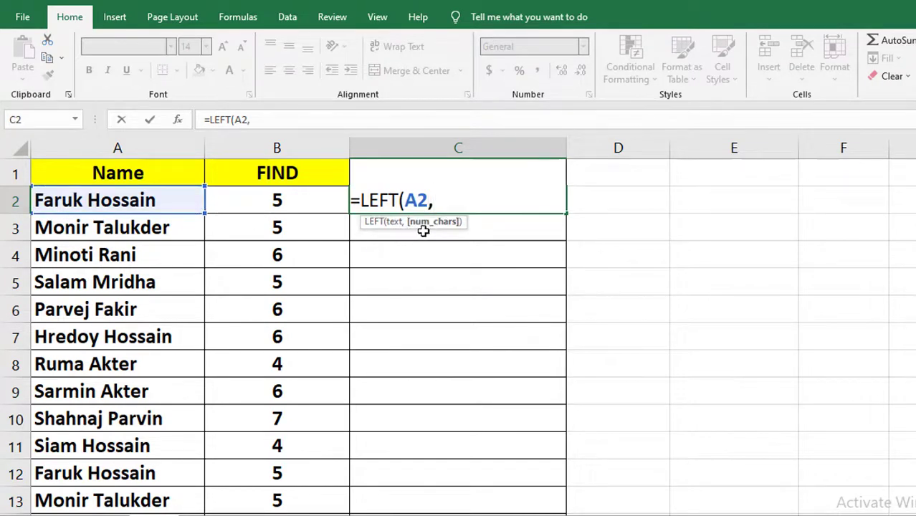
pyautogui.click(278, 200)
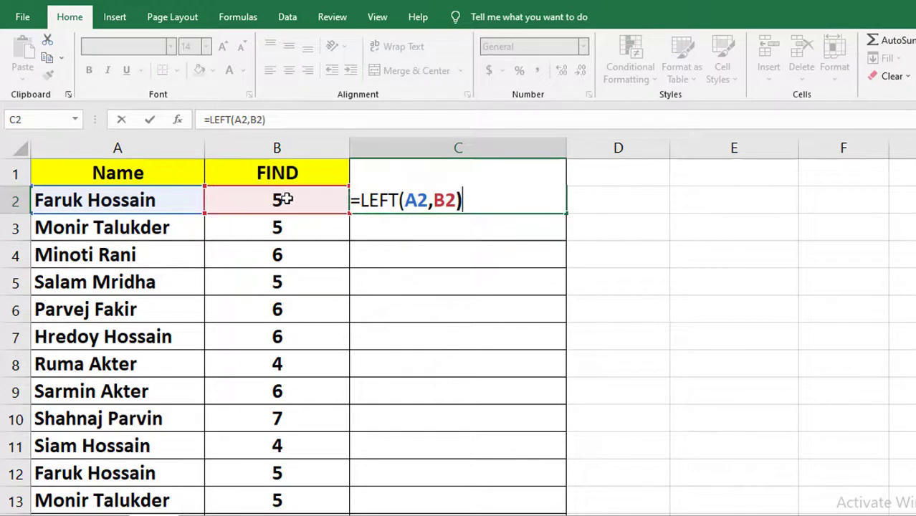
pyautogui.press('Return')
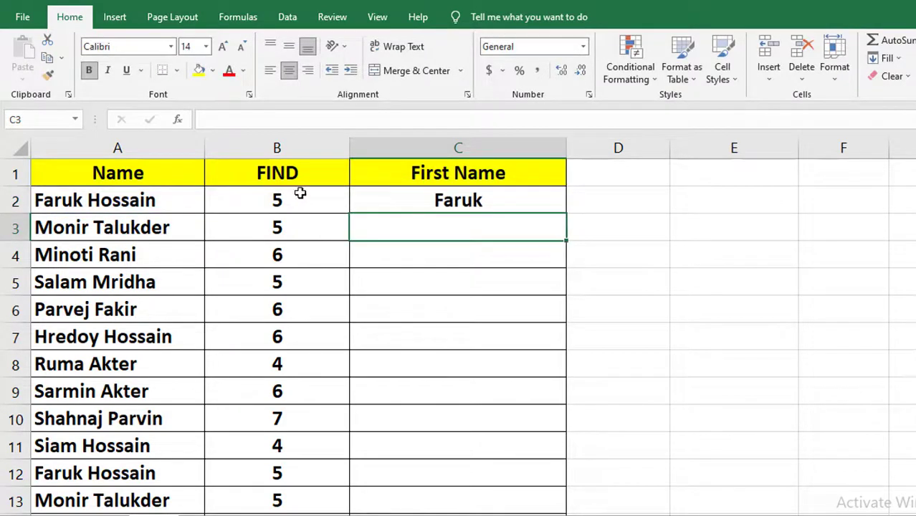
pyautogui.click(87, 209)
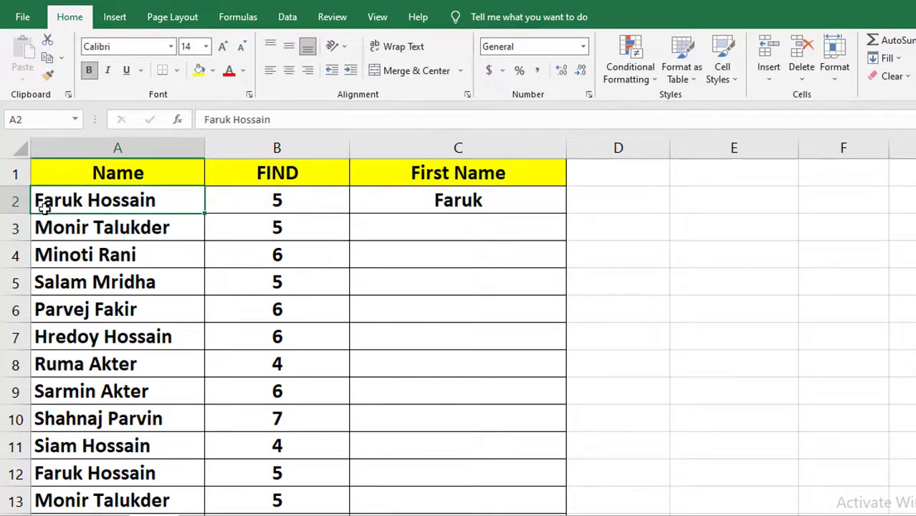
# Fill the LEFT formula in C2 down the whole First Name column and check the full names in A3 to A5.
pyautogui.click(443, 200)
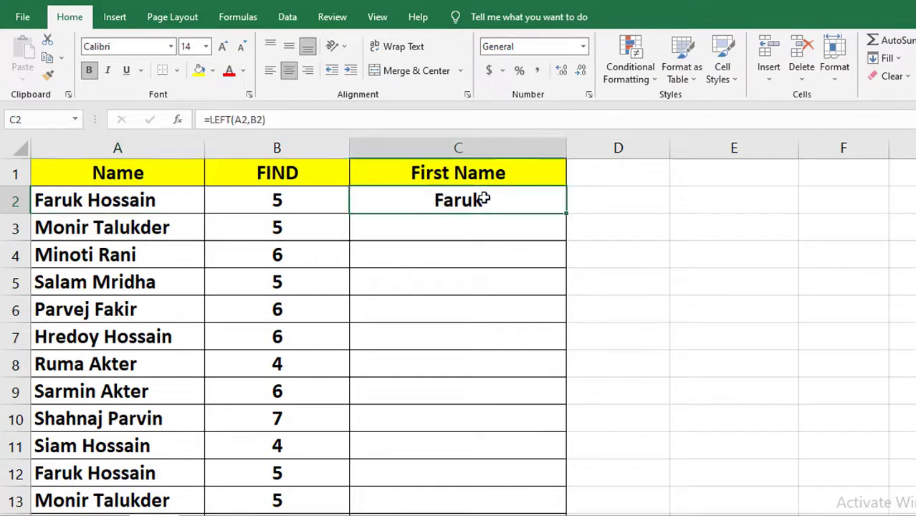
pyautogui.doubleClick(568, 214)
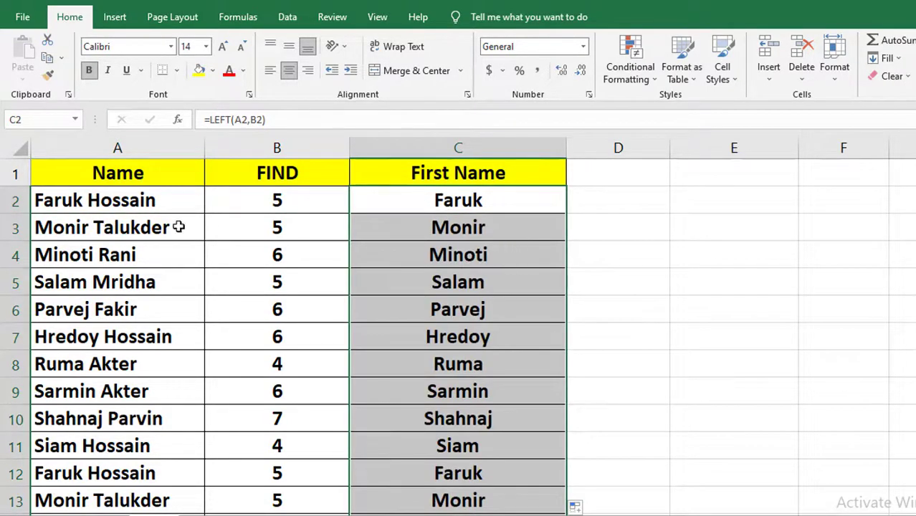
pyautogui.click(88, 227)
pyautogui.click(84, 254)
pyautogui.click(72, 282)
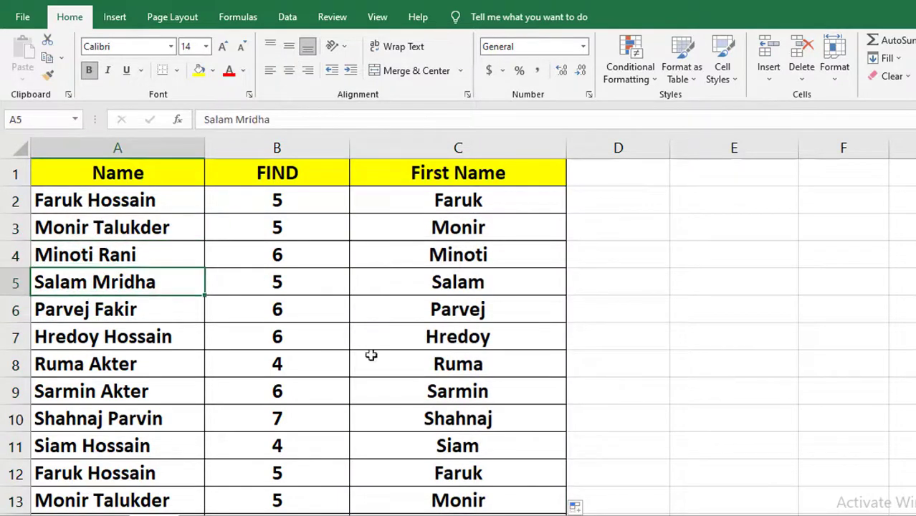
# Compare the extracted first names with the full names in rows 7 and 11, and review the list down to its end.
pyautogui.click(458, 336)
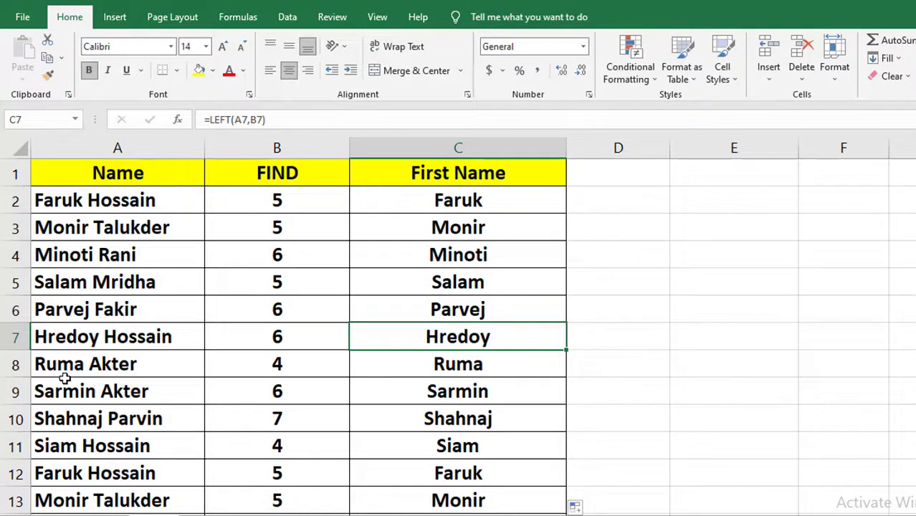
pyautogui.click(67, 341)
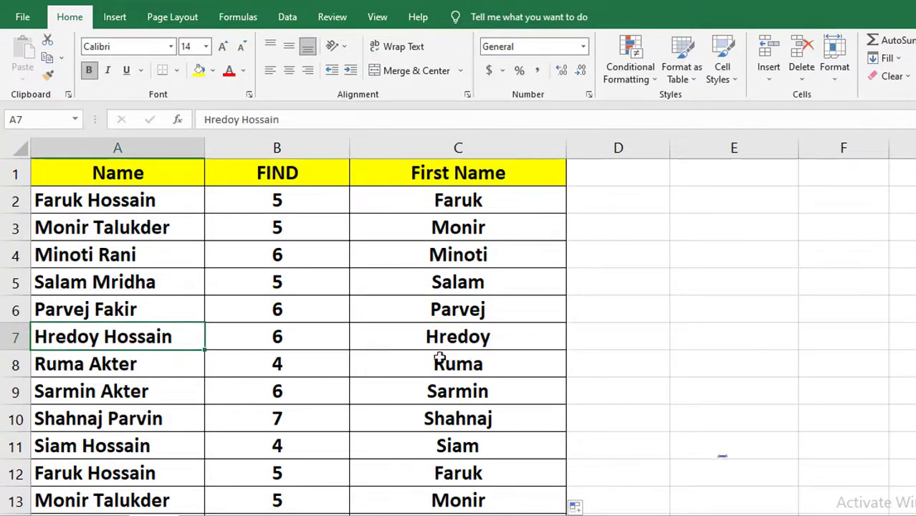
pyautogui.click(424, 339)
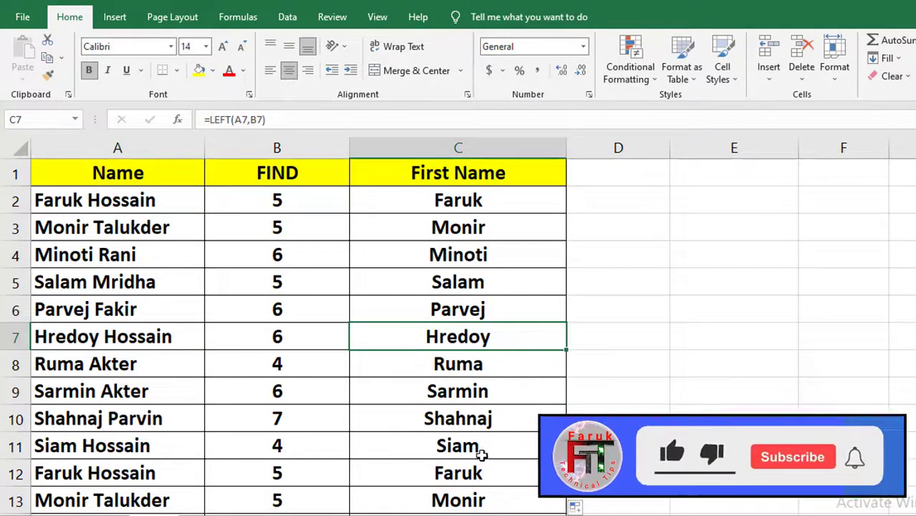
pyautogui.click(469, 452)
pyautogui.click(51, 447)
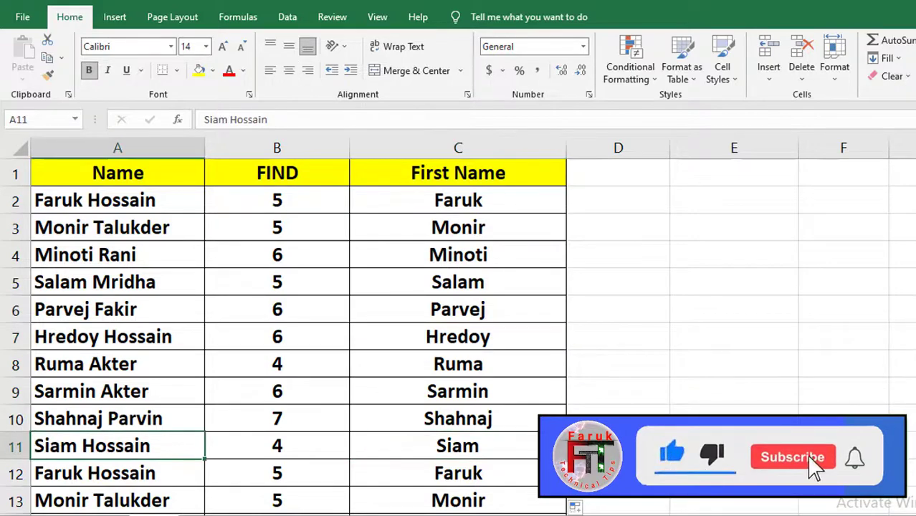
pyautogui.click(481, 453)
pyautogui.scroll(-9, 495, 463)
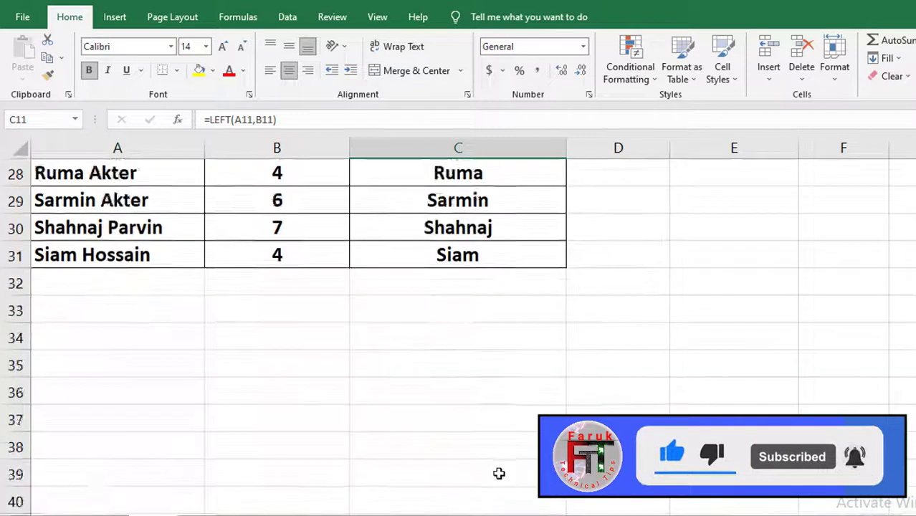
pyautogui.scroll(8, 499, 474)
pyautogui.scroll(1, 329, 381)
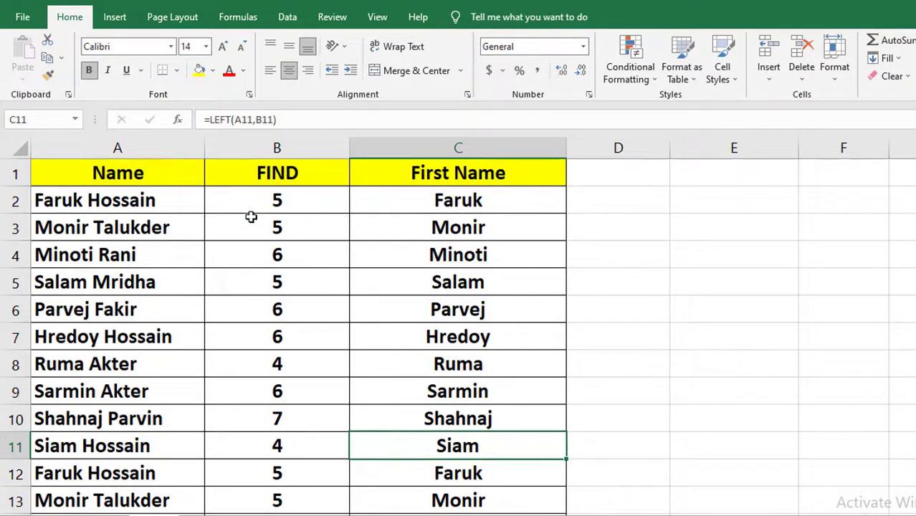
pyautogui.scroll(-8, 288, 368)
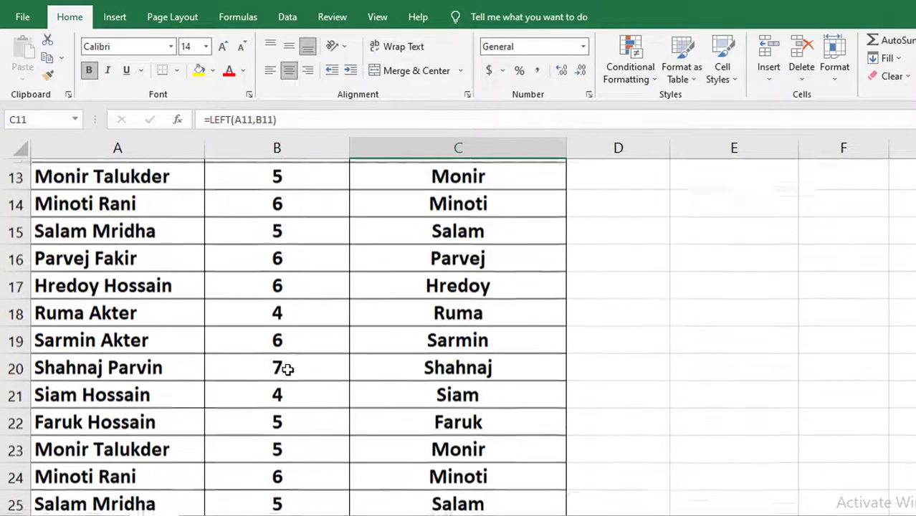
pyautogui.scroll(7, 287, 371)
pyautogui.scroll(1, 285, 369)
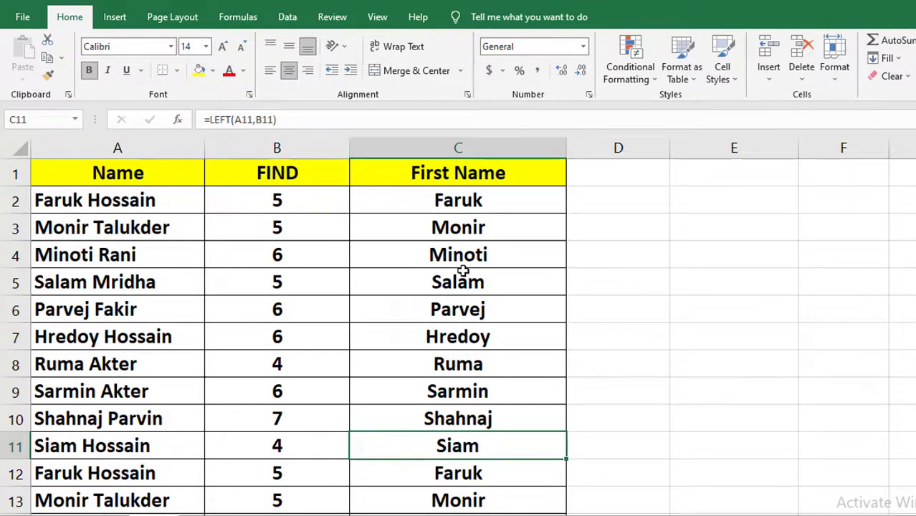
# Hide the FIND helper column B and review the remaining Name and First Name columns down to the last row.
pyautogui.click(276, 147)
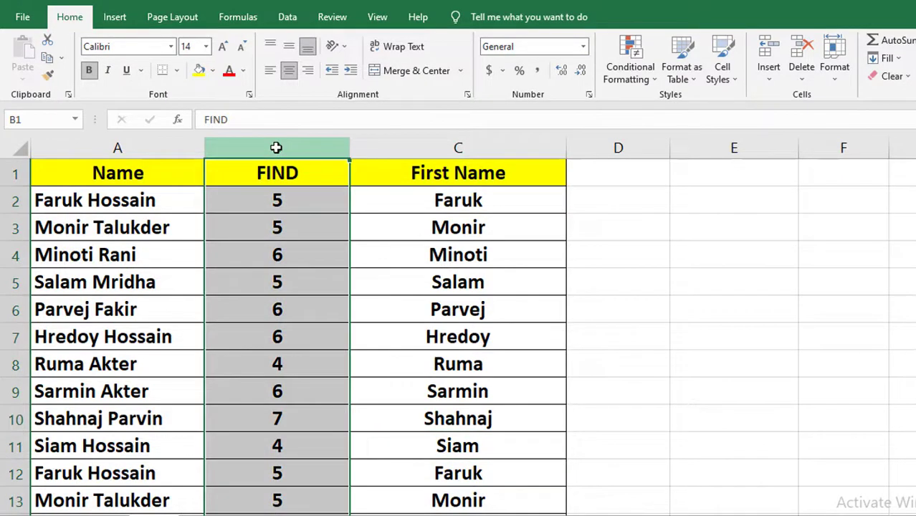
pyautogui.rightClick(276, 149)
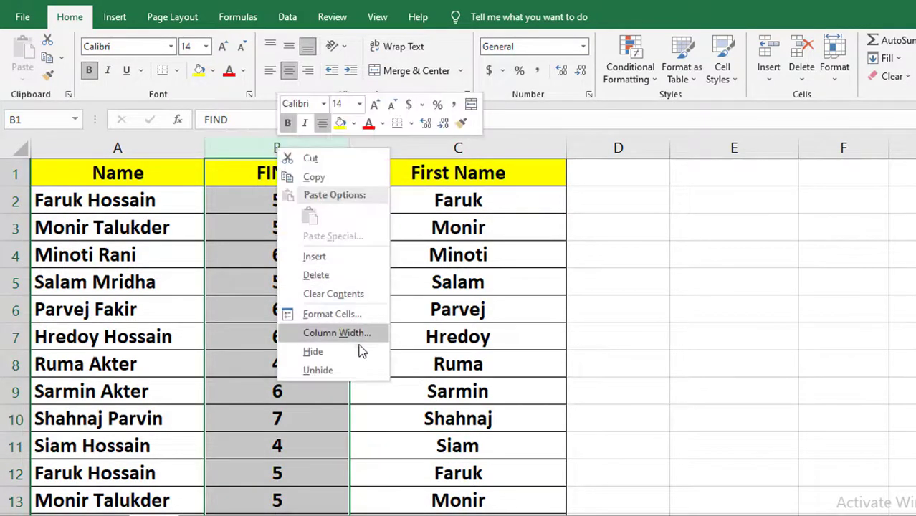
pyautogui.click(309, 353)
pyautogui.click(223, 376)
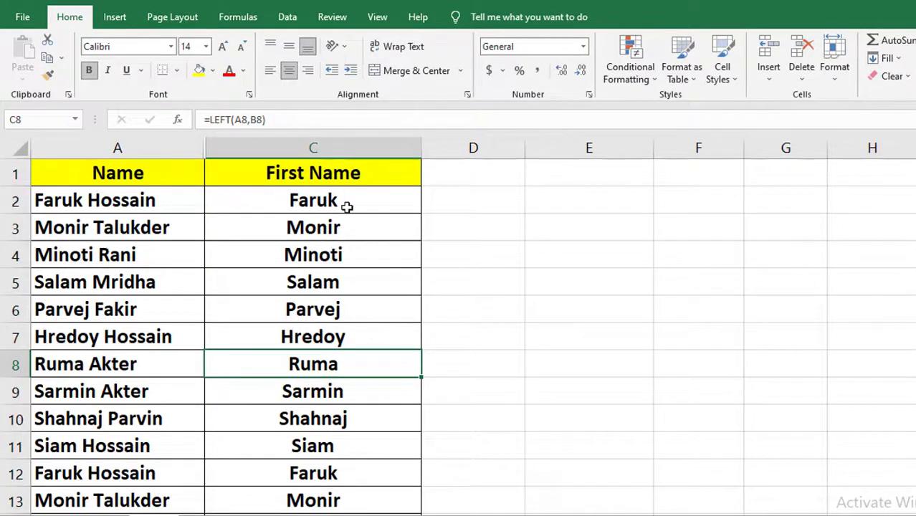
pyautogui.scroll(-8, 293, 383)
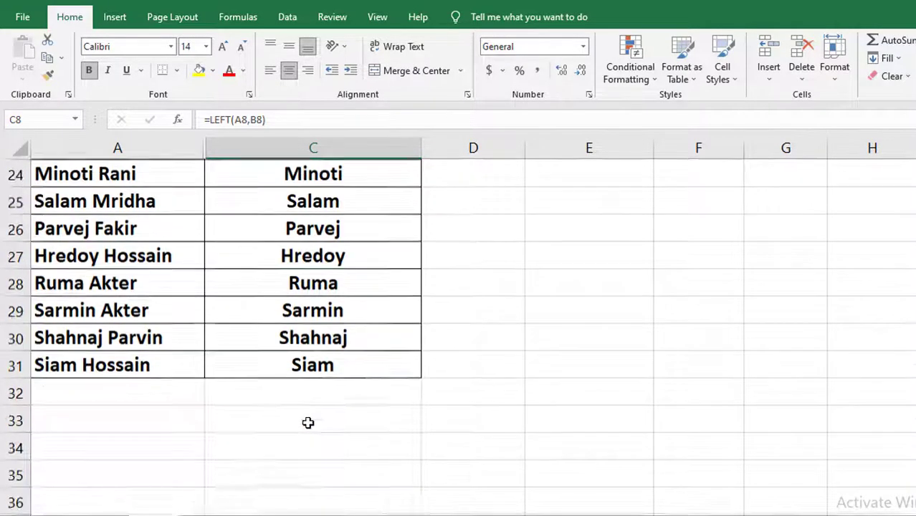
pyautogui.scroll(8, 307, 423)
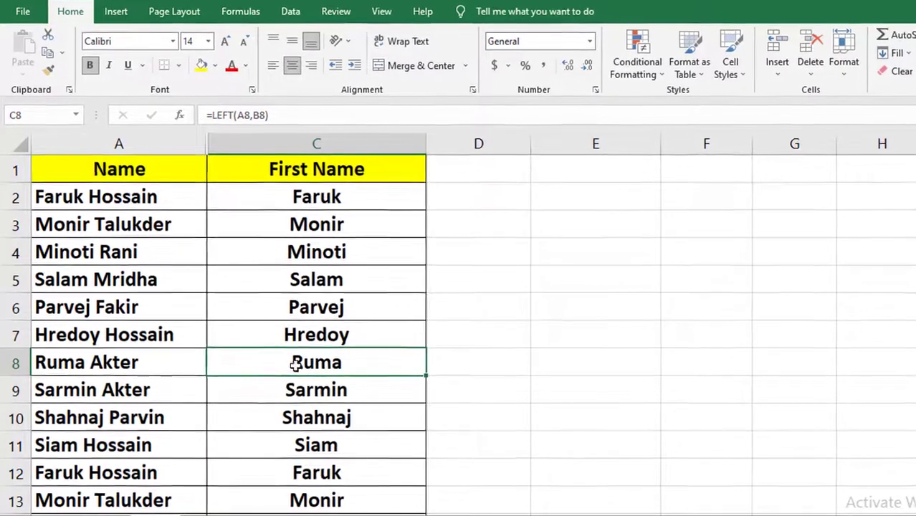